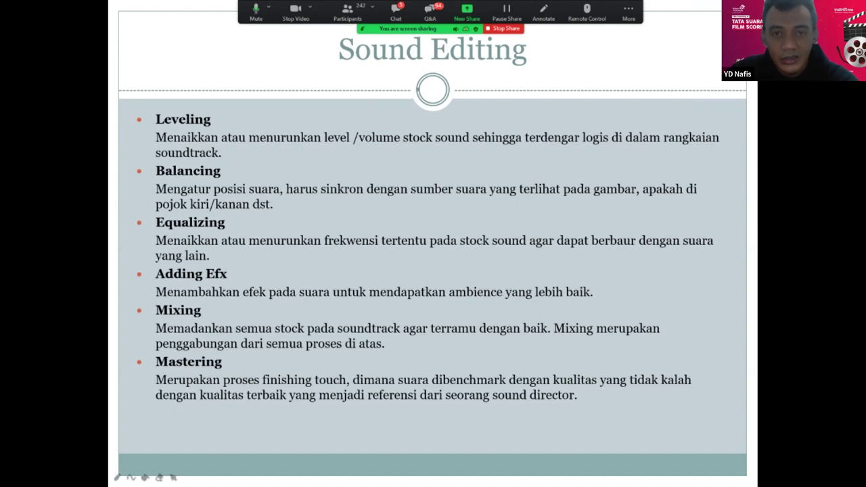
Switch from the Sound Editing slides to the Cubase project, then expand and solo the ADR folder track.
key(Right)
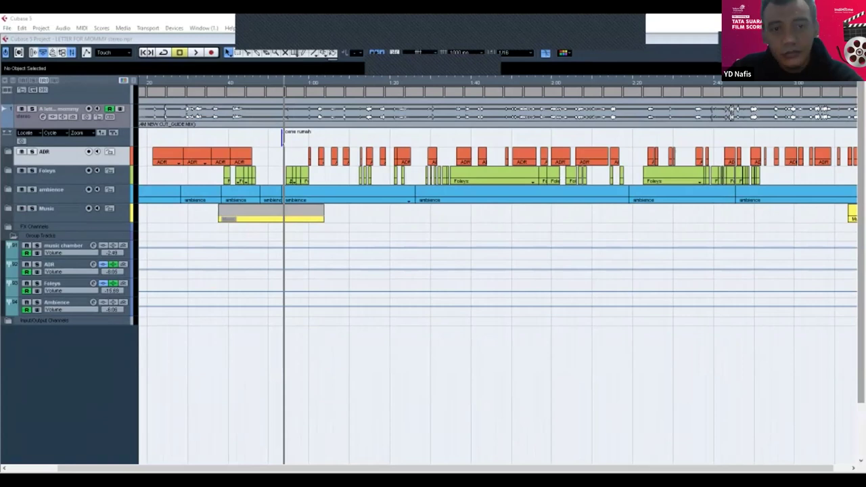
key(alt+Tab)
key(space)
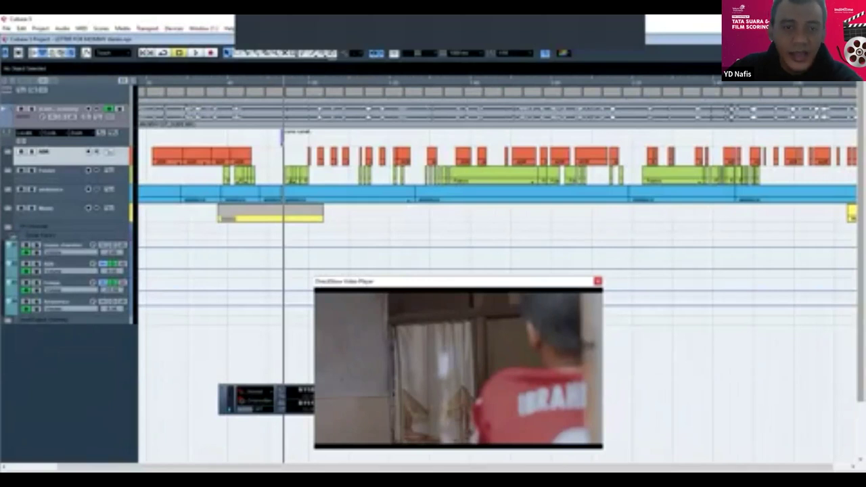
click(9, 151)
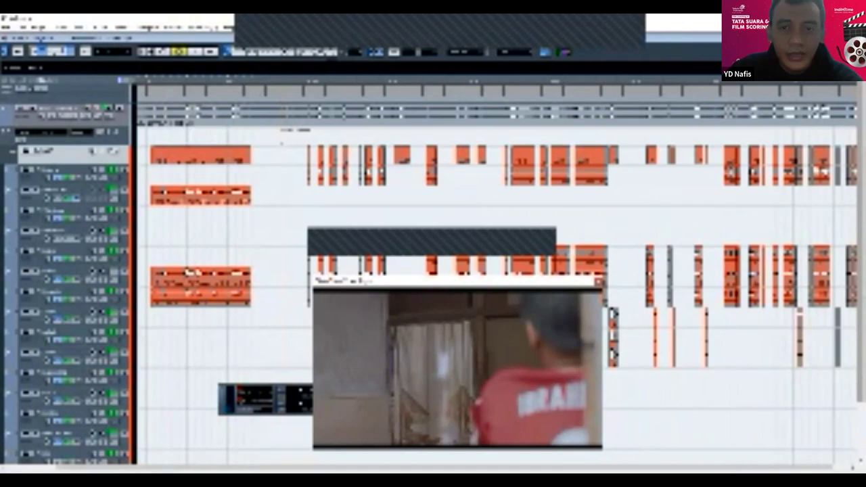
click(36, 151)
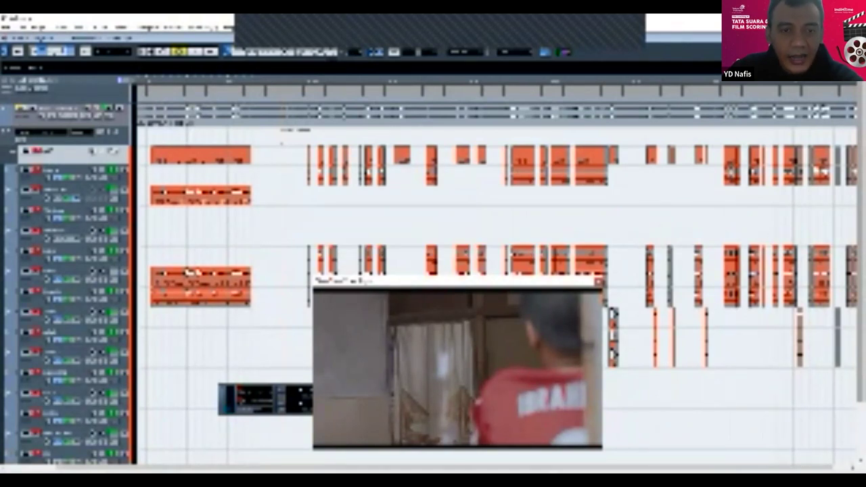
Play the soloed ADR dialogue from just before the house scene's first lines, with the timeline zoomed in.
click(300, 81)
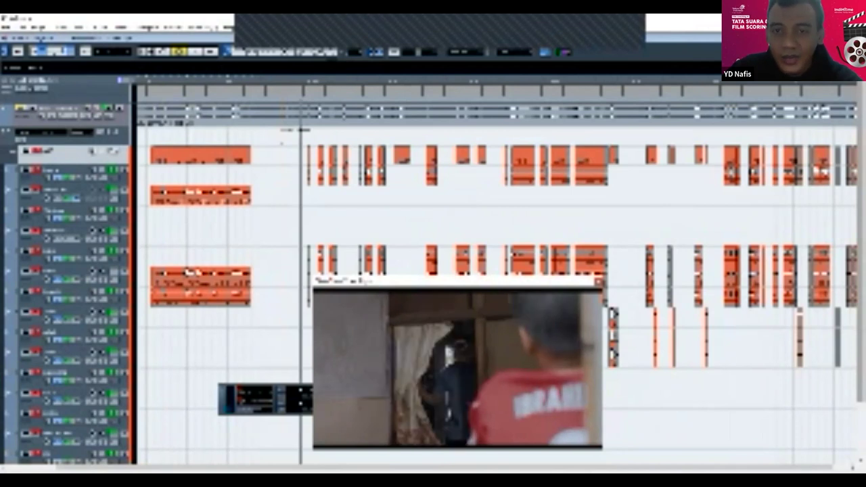
key(h)
key(h)
key(h)
key(h)
key(h)
key(h)
key(h)
key(h)
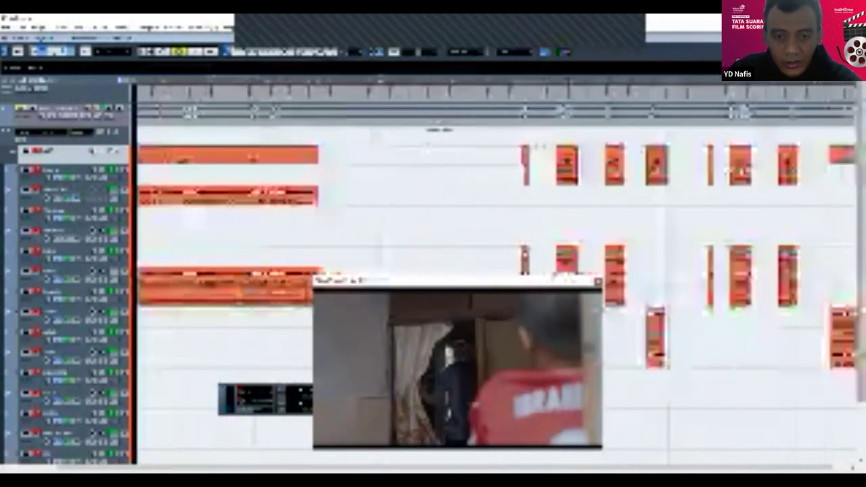
key(space)
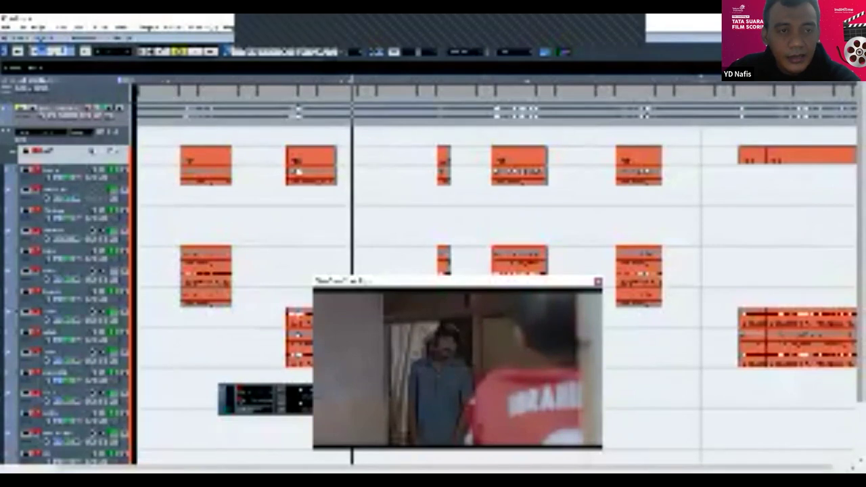
Review the individual ADR character tracks and set the playback position at the dialogue clip near 1:05.
scroll(473, 223, down, 5)
scroll(473, 223, up, 3)
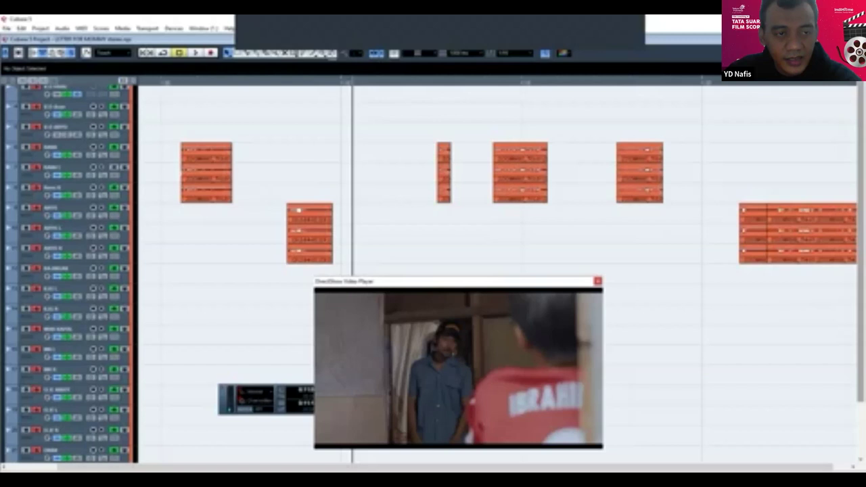
click(178, 80)
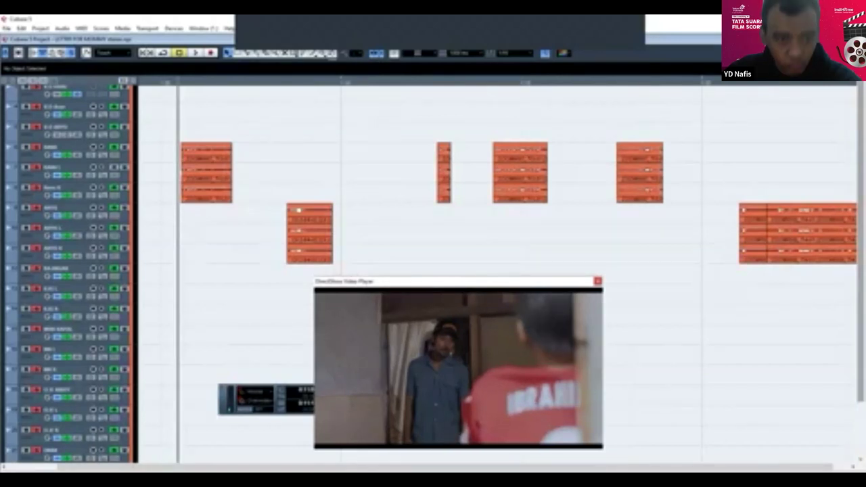
scroll(433, 271, down, 5)
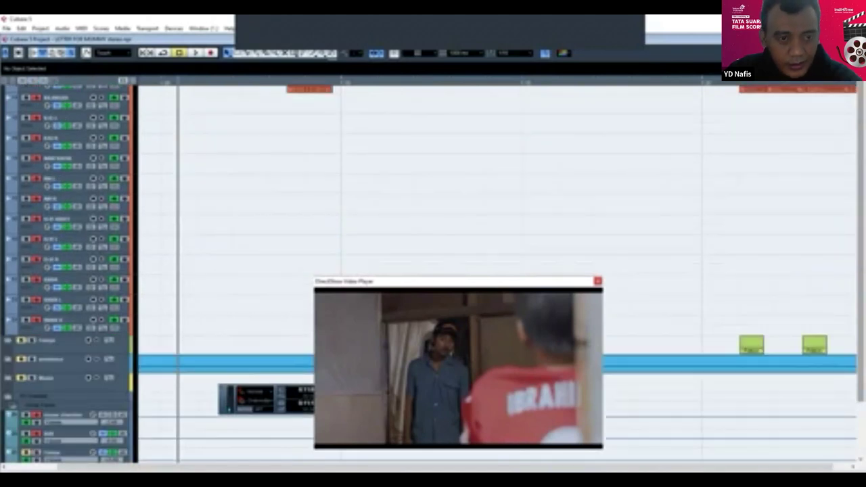
scroll(433, 271, up, 5)
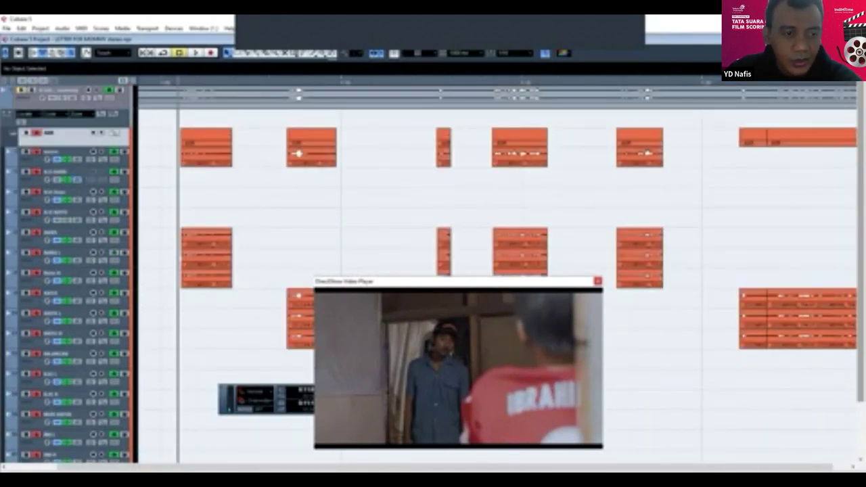
key(g)
key(g)
key(g)
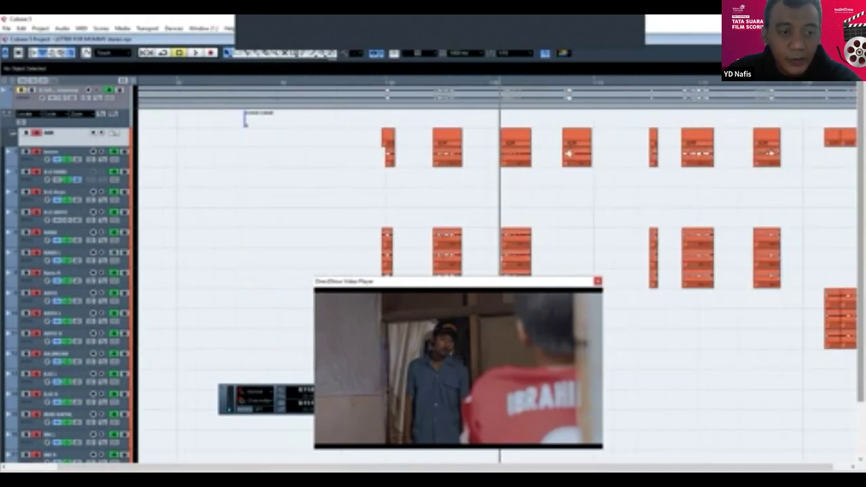
Take the ADR folder off solo, solo the ambience folder, and play the scene from about 1:05.
scroll(568, 154, down, 5)
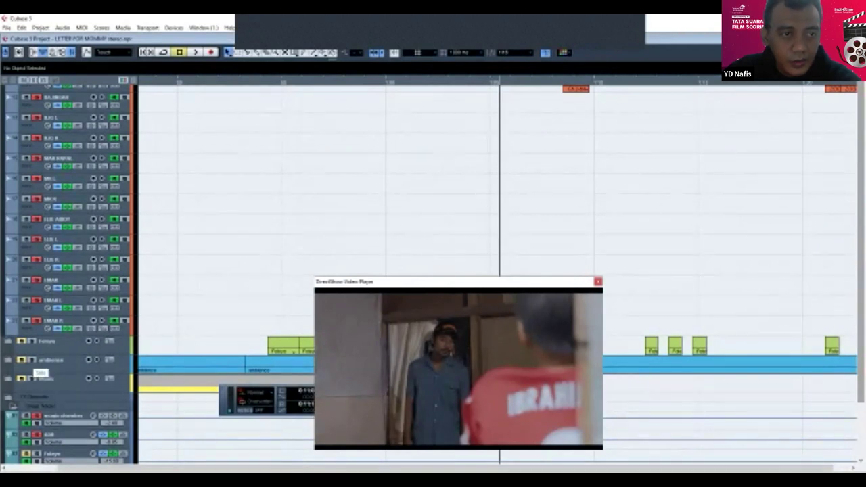
scroll(433, 203, up, 5)
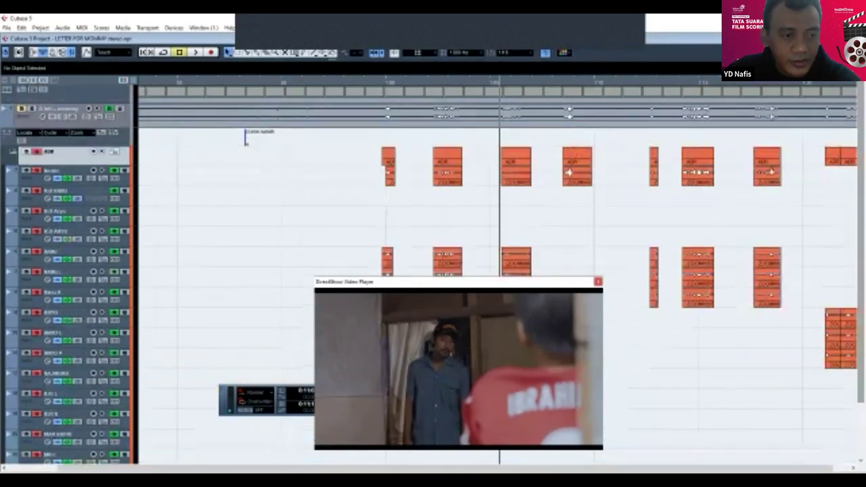
scroll(569, 173, down, 5)
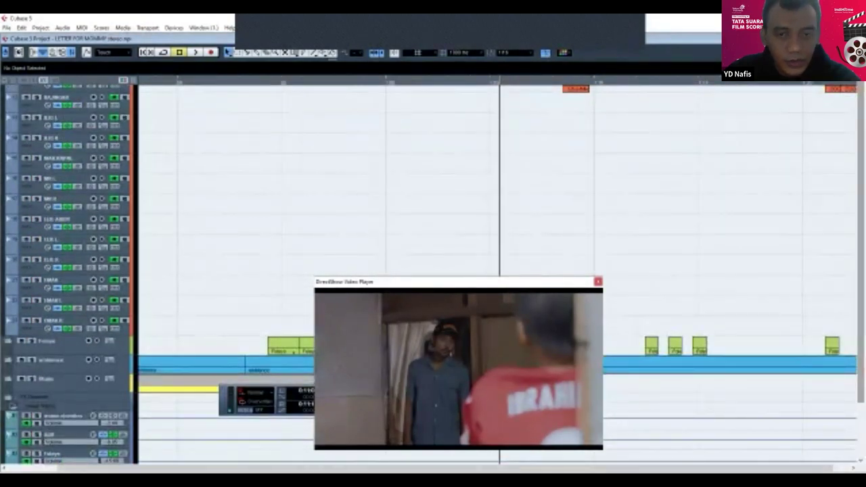
click(32, 360)
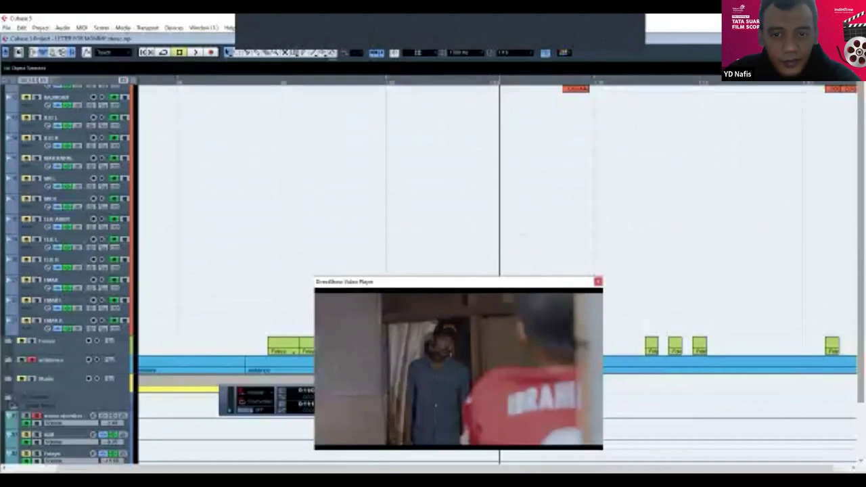
key(space)
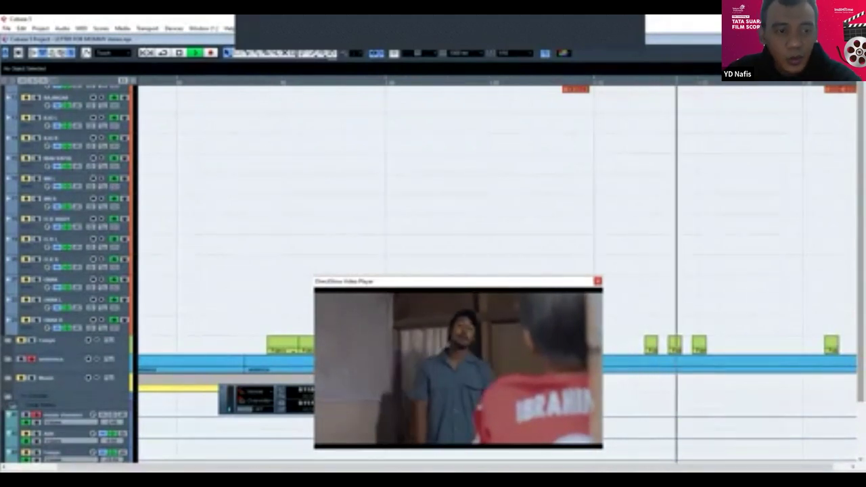
key(space)
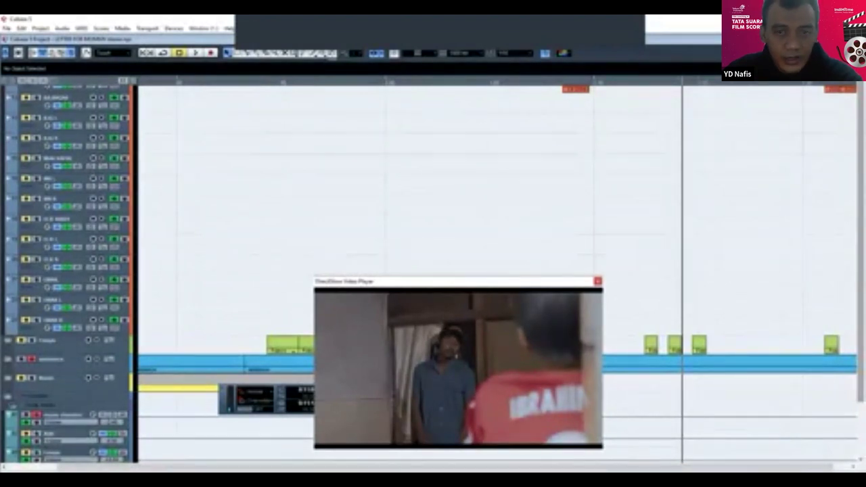
Solo the ADR folder alongside the ambience and play the scene from just before the dialogue clip at 1:00.
scroll(497, 230, up, 5)
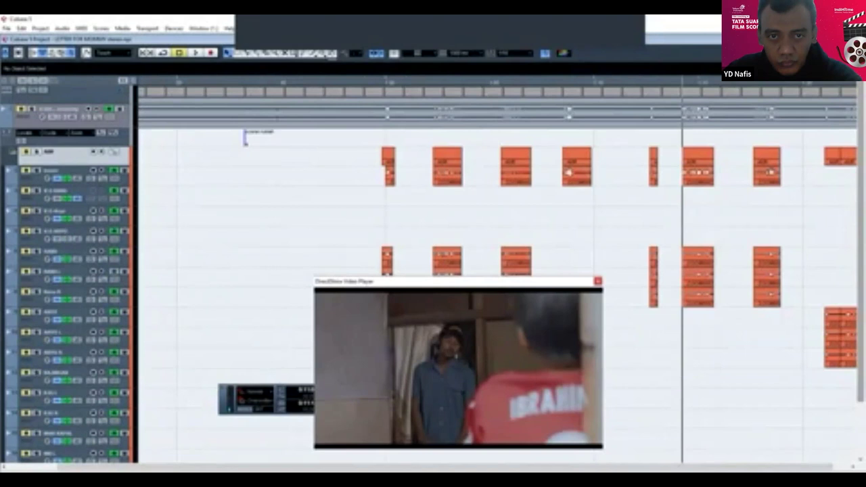
key(s)
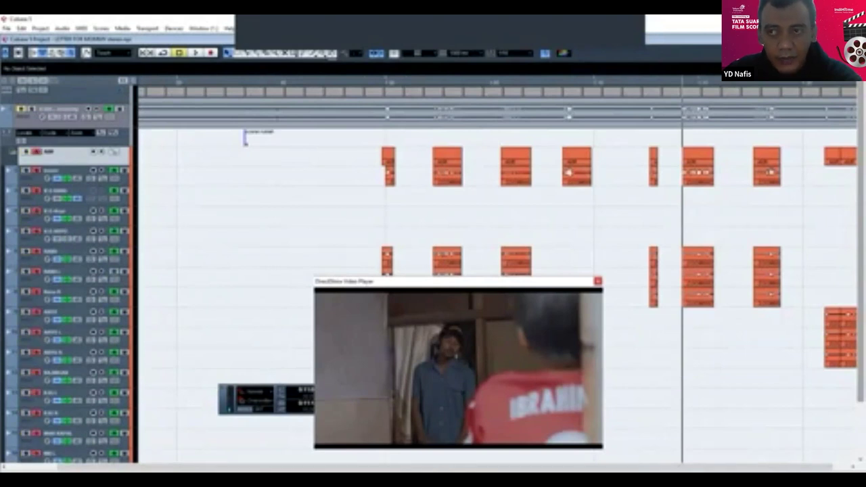
click(377, 82)
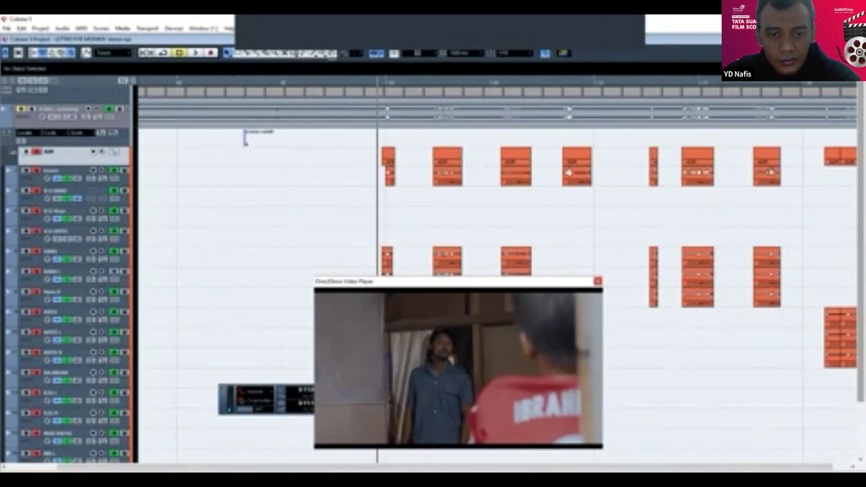
key(space)
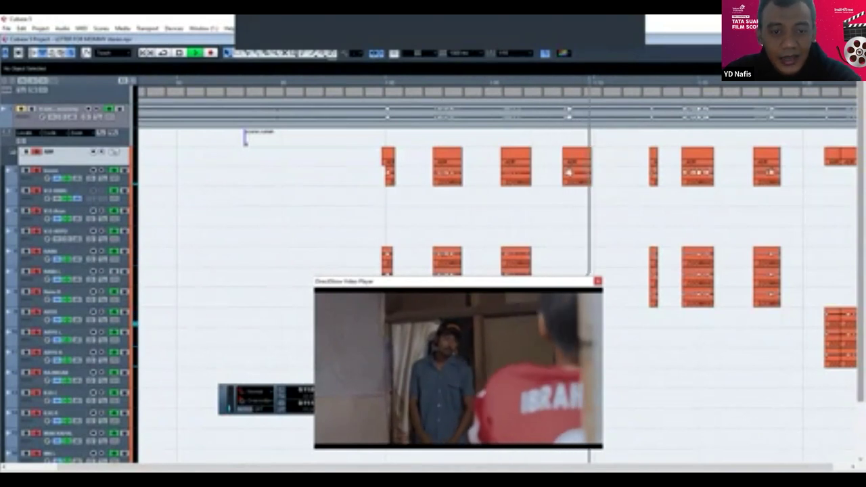
key(space)
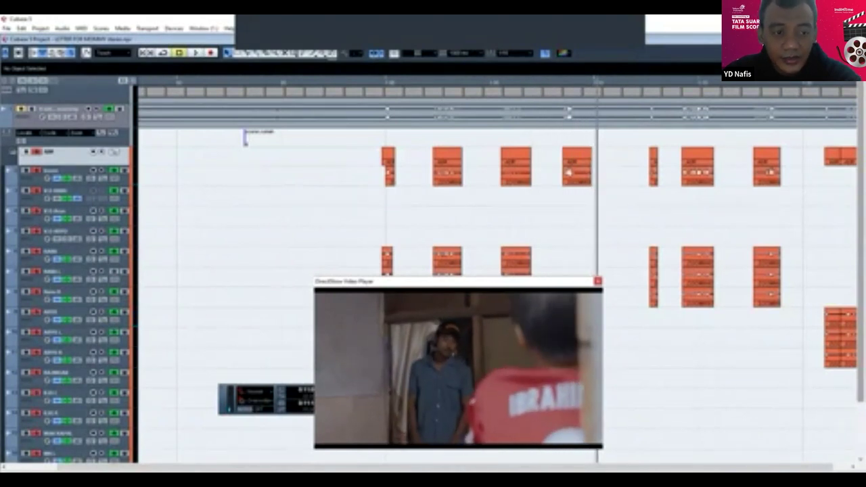
Expand the ambience and Foleys folder tracks and add Foleys to the soloed folders.
scroll(497, 271, down, 6)
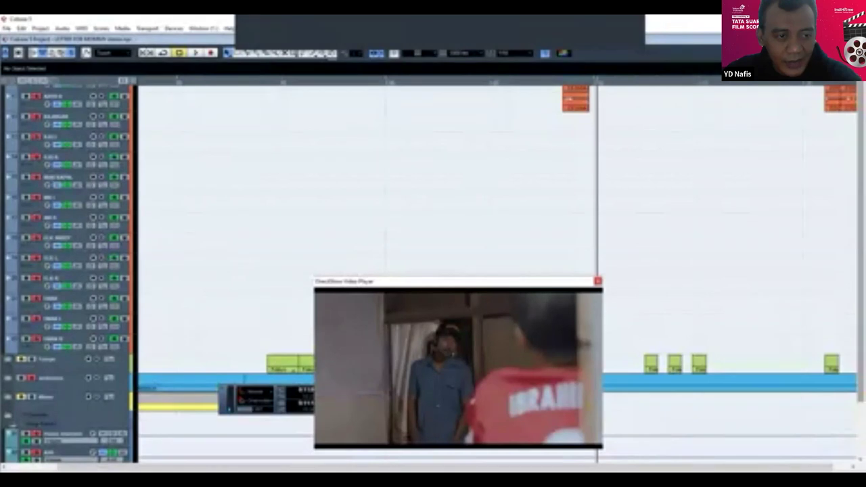
click(9, 378)
click(9, 359)
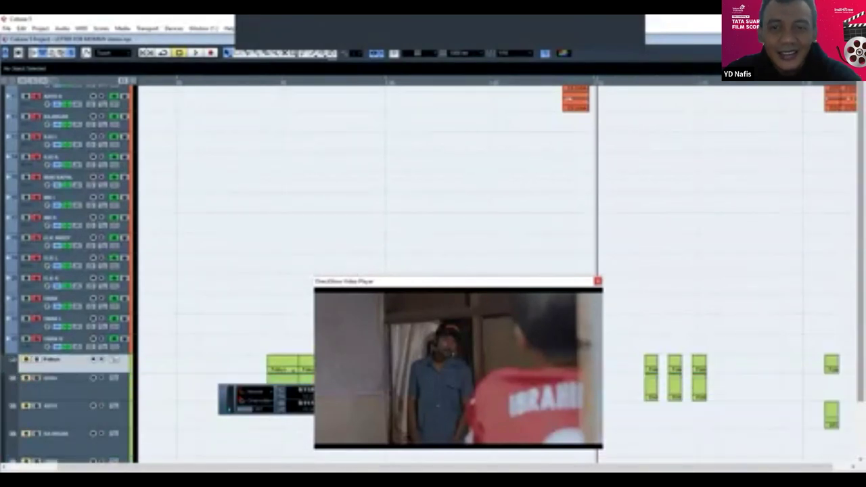
click(37, 359)
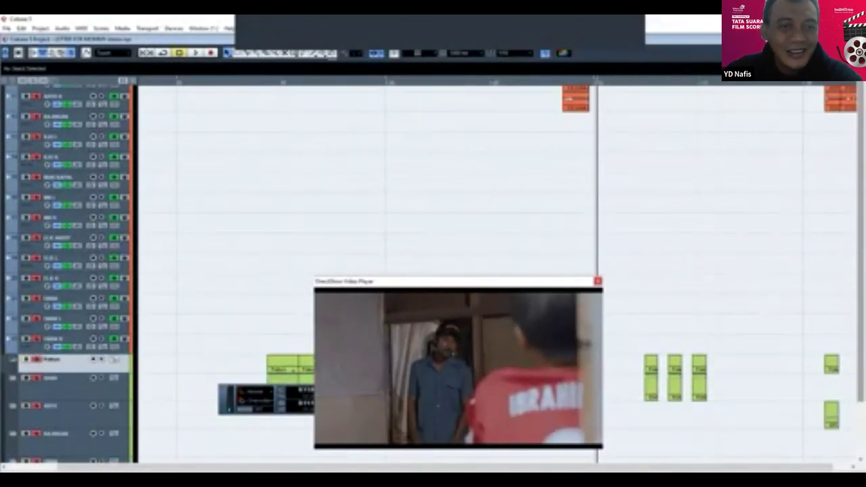
Expand the first character subfolder inside the Foleys folder to show its separate Foley tracks.
scroll(68, 271, down, 5)
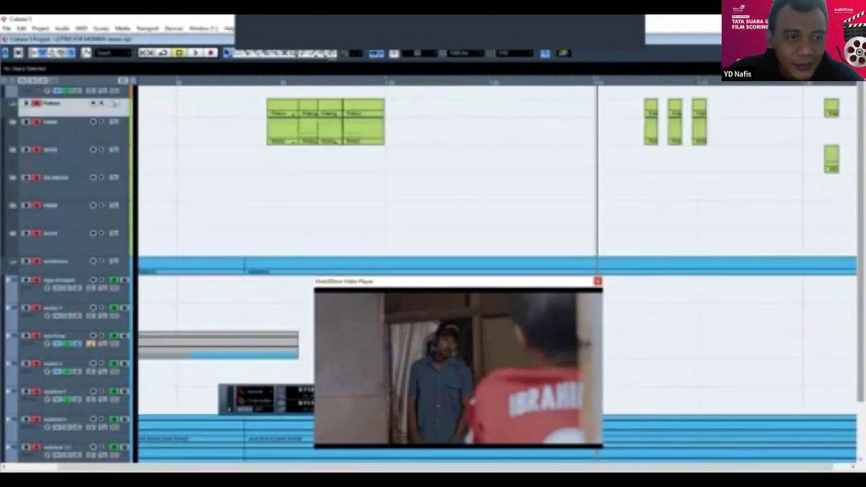
scroll(67, 270, up, 2)
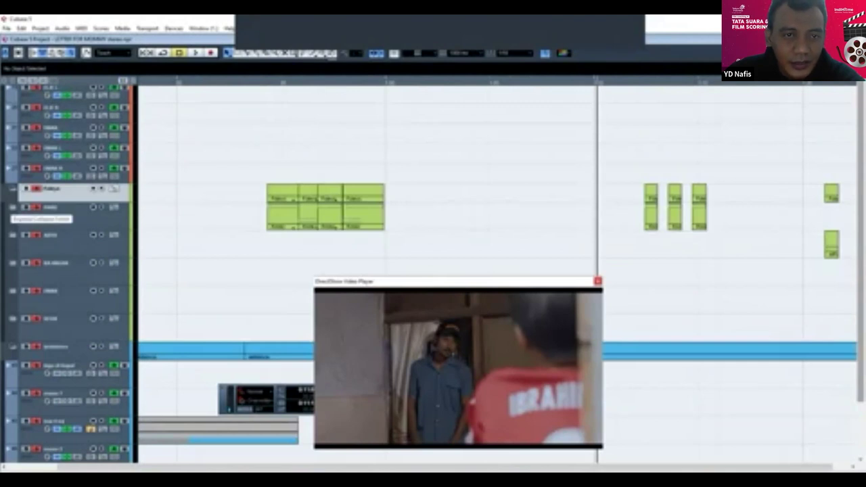
click(12, 207)
scroll(68, 270, down, 2)
scroll(67, 271, up, 1)
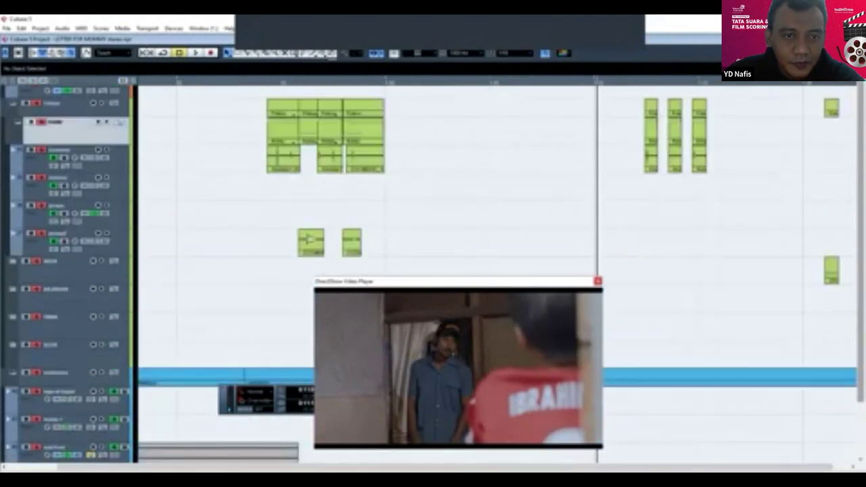
Play the opening of the house scene twice, starting around the first Foley clip near 0:54, with ADR, Foleys and ambience soloed.
click(265, 81)
drag(265, 81, 272, 82)
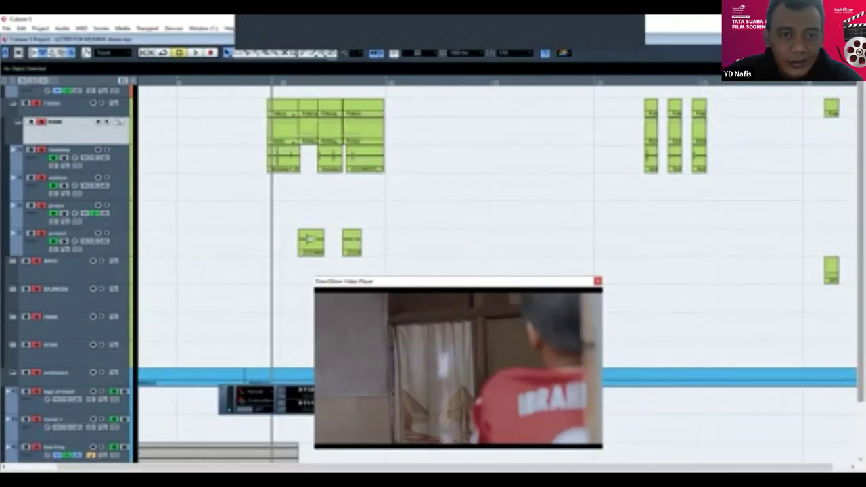
key(space)
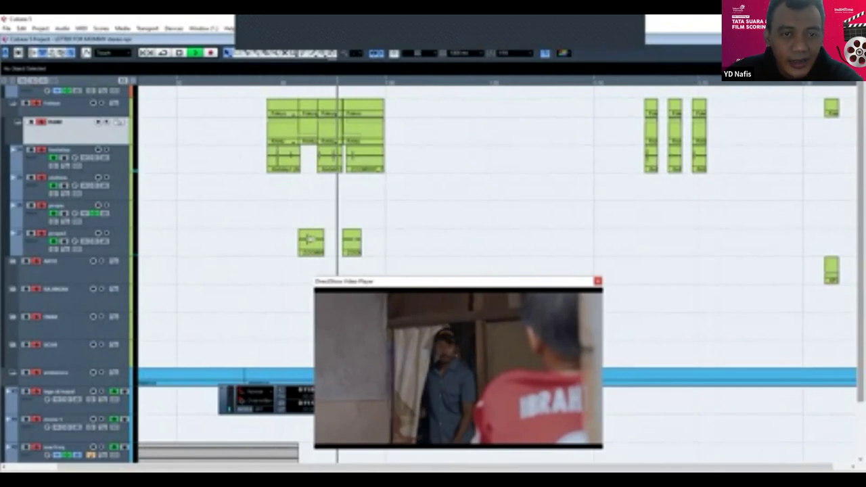
key(space)
scroll(310, 239, up, 3)
scroll(310, 239, down, 3)
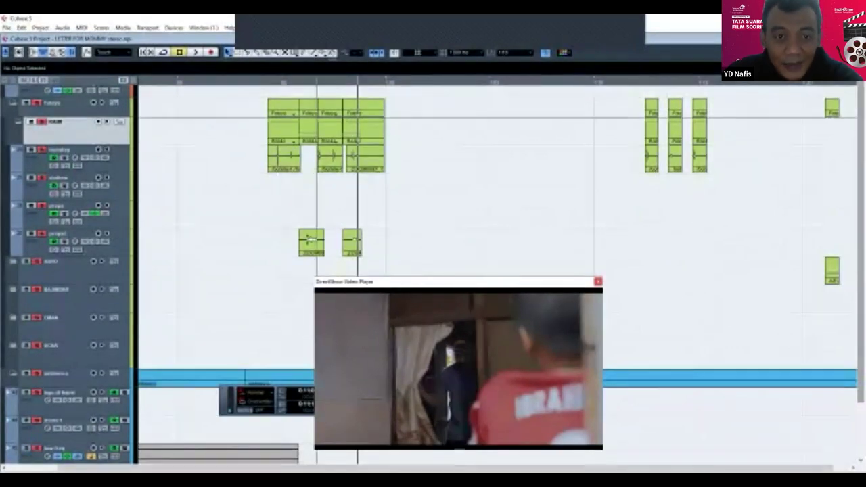
click(263, 81)
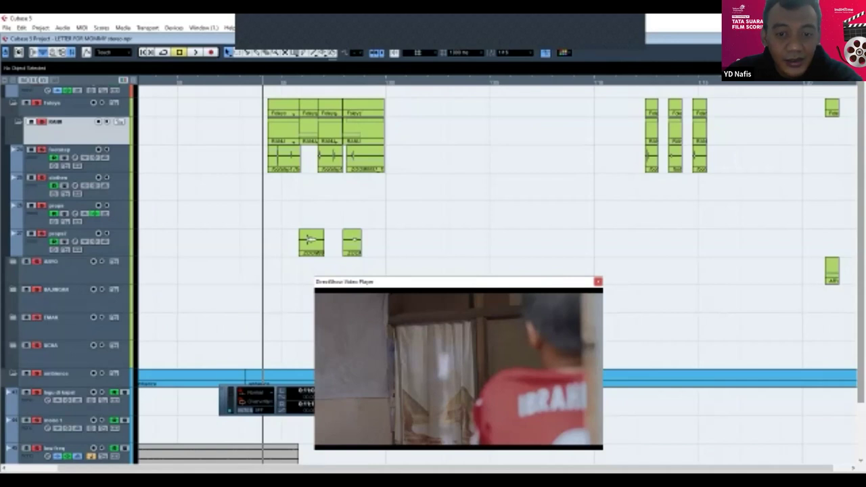
key(space)
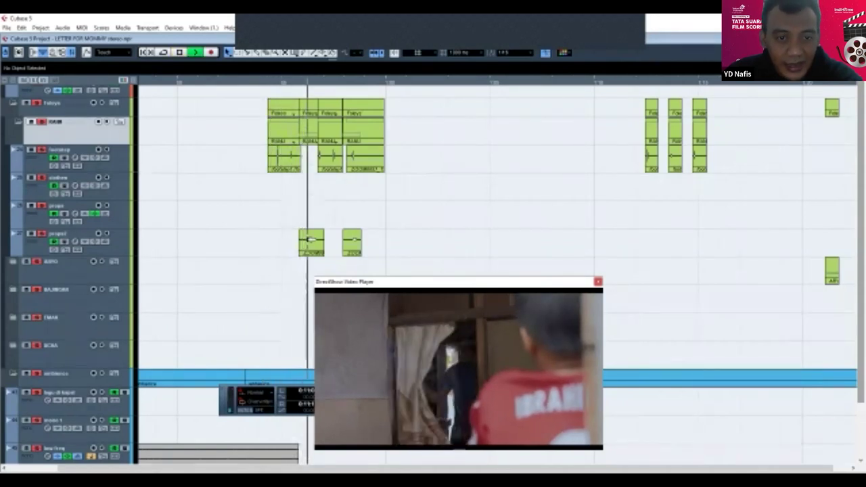
key(space)
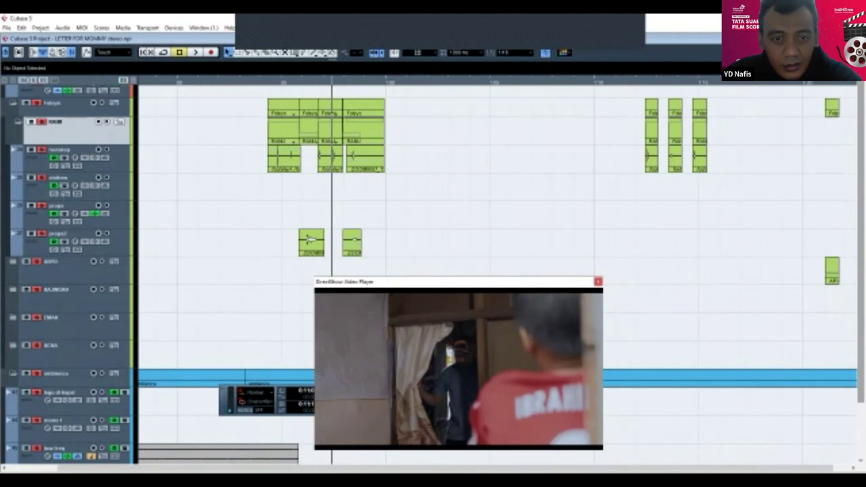
Resume playback of the house scene from about 0:57 and look over the ambience tracks with the timeline zoomed out.
key(space)
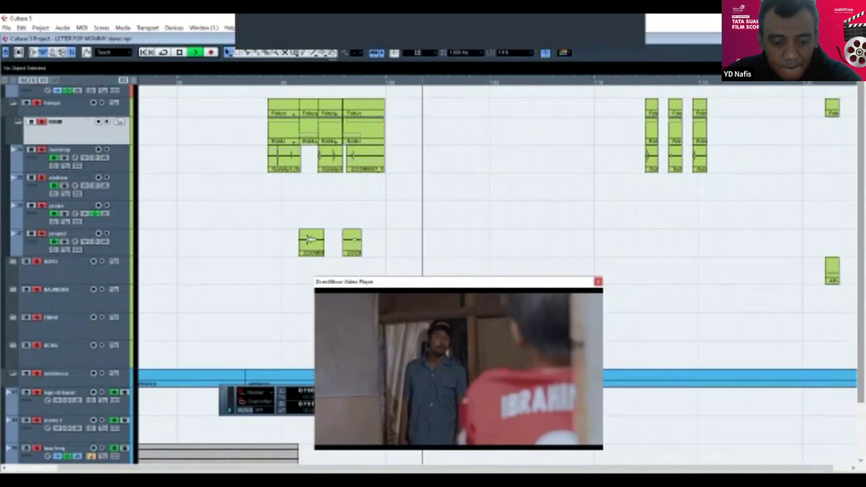
scroll(541, 199, down, 3)
scroll(498, 271, down, 3)
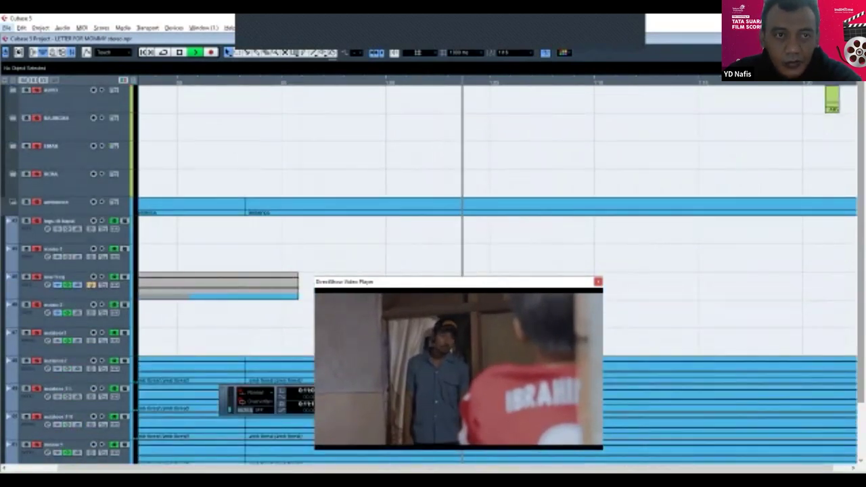
scroll(516, 203, down, 2)
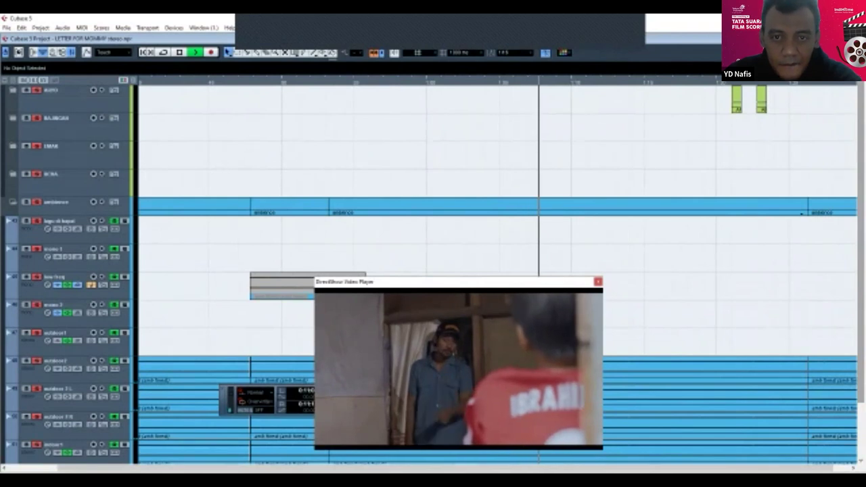
key(g)
key(g)
key(g)
key(g)
key(g)
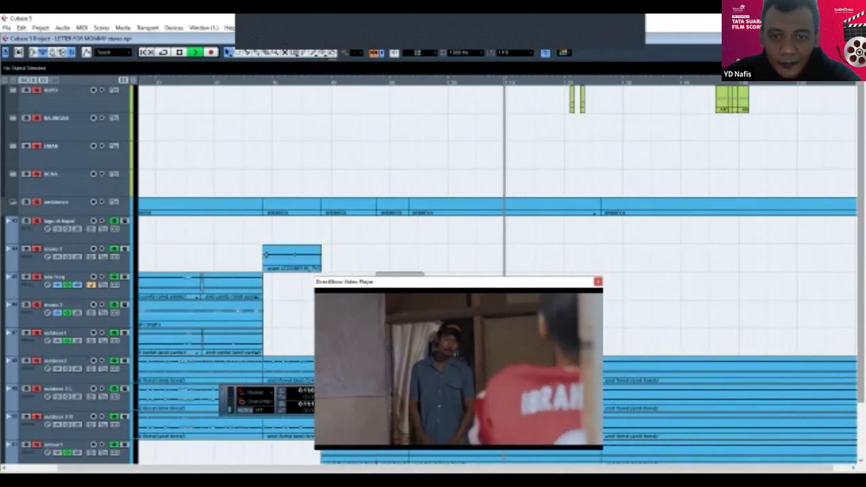
Collapse the ADR folder and tidy the windows by moving the video player off the transport and maximizing the project window.
scroll(497, 271, up, 4)
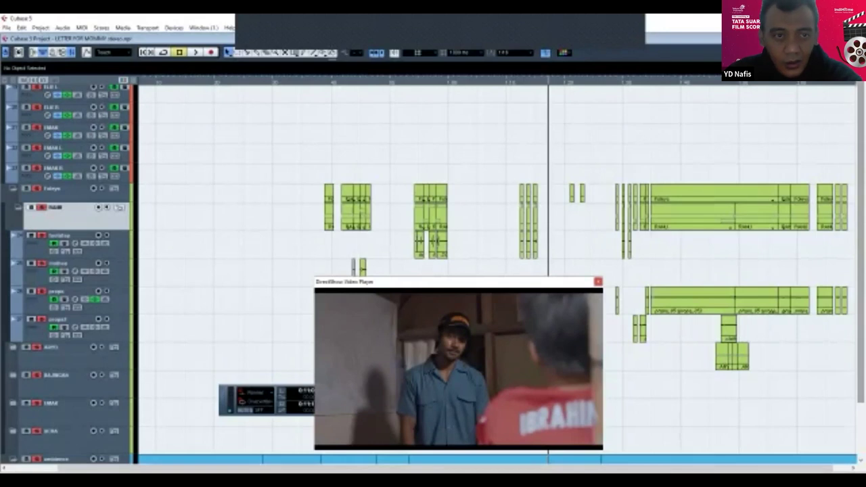
scroll(494, 271, up, 10)
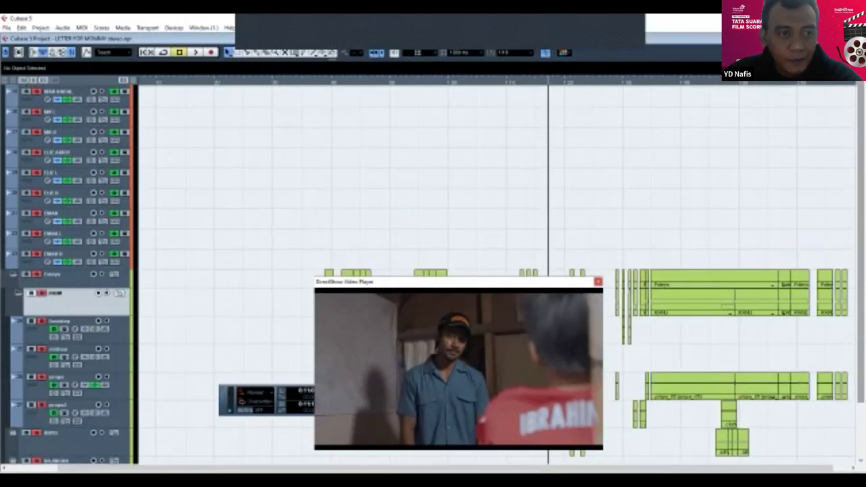
scroll(409, 139, up, 2)
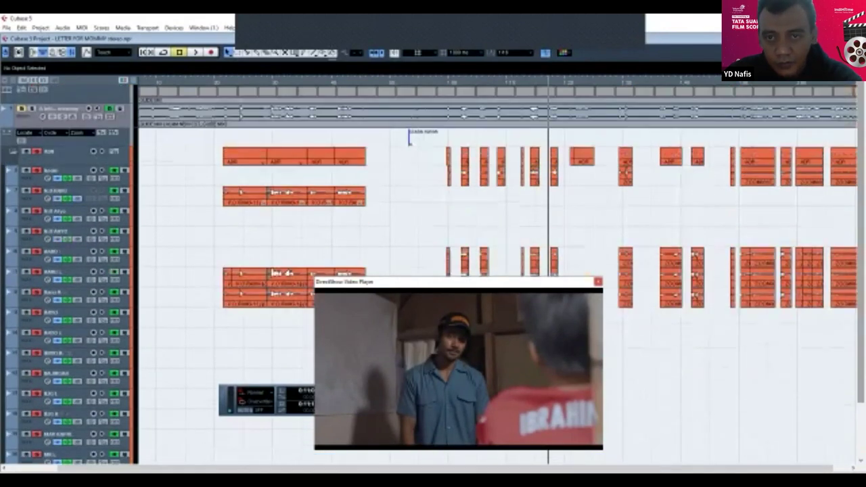
click(12, 151)
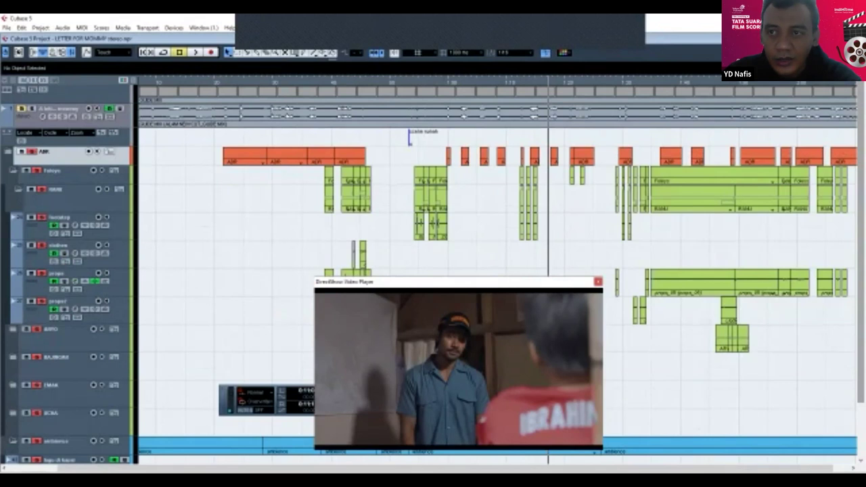
drag(446, 282, 479, 209)
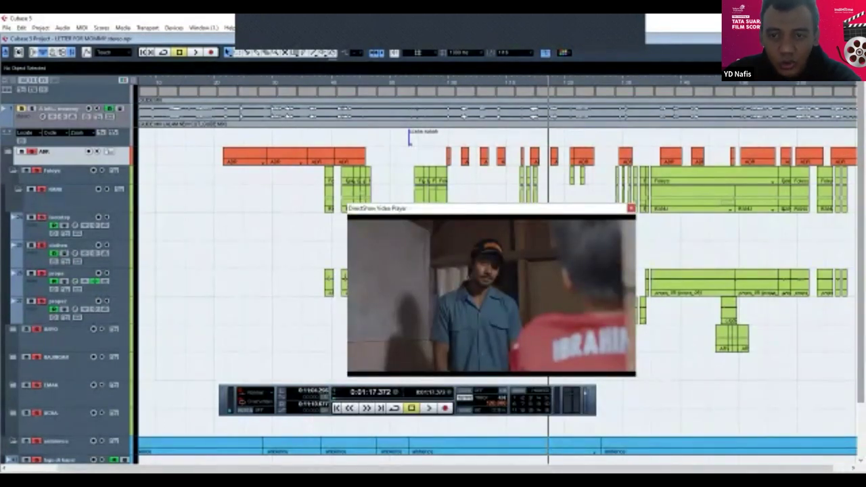
click(841, 39)
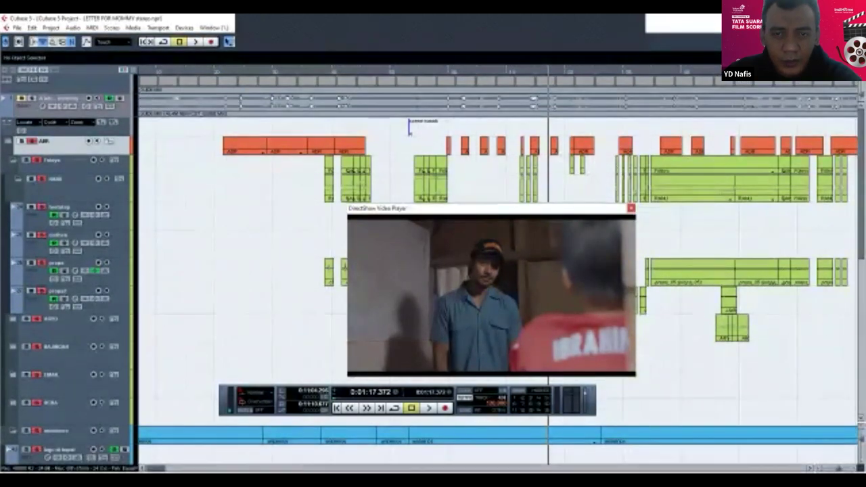
Move the playback position to the "scene lari ke dermaga" marker near 3:34 and stop playback there.
scroll(498, 265, right, 10)
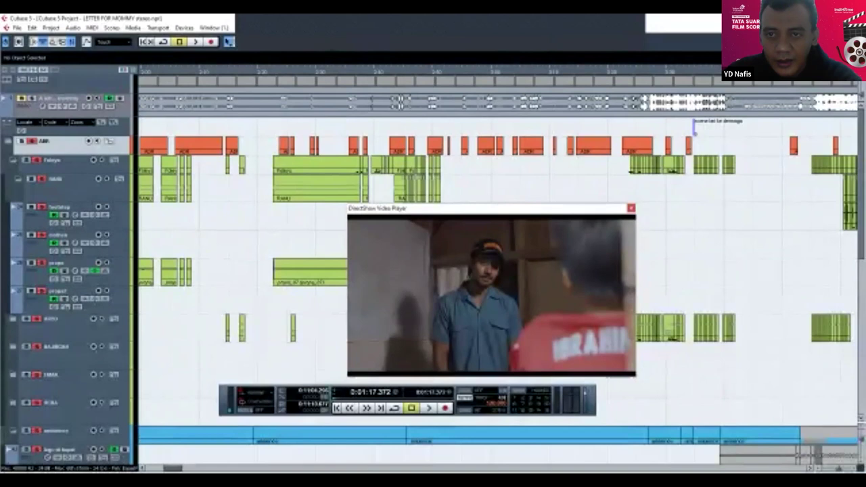
key(shift+n)
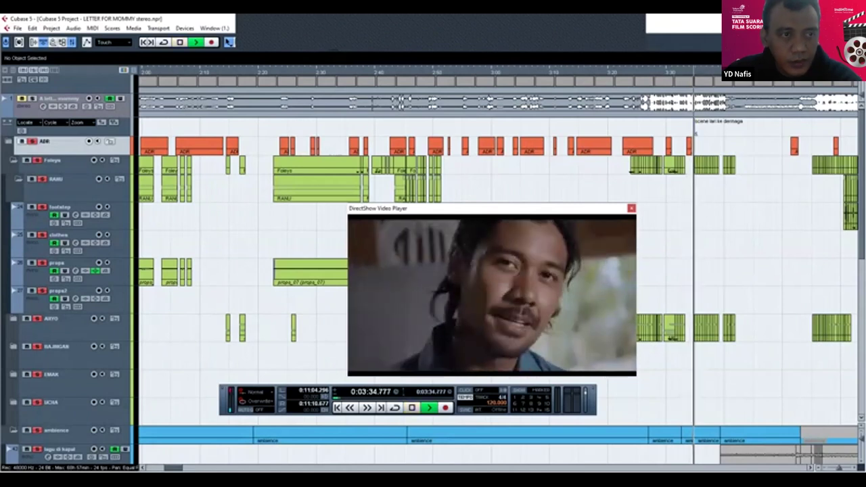
key(space)
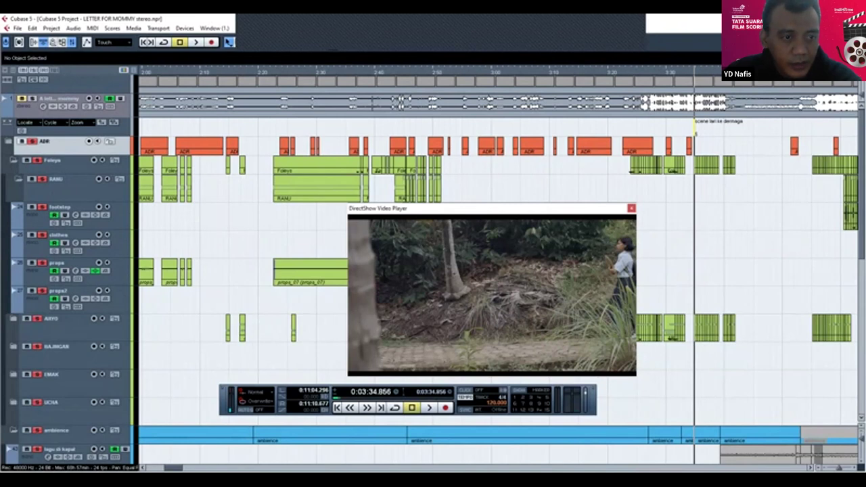
Collapse the first character subfolder under Foleys and switch off the solo on the folder tracks.
click(18, 179)
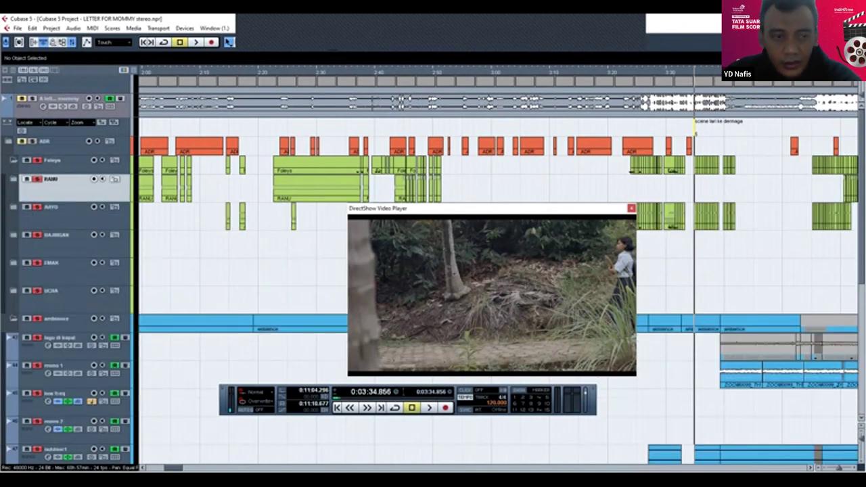
click(37, 160)
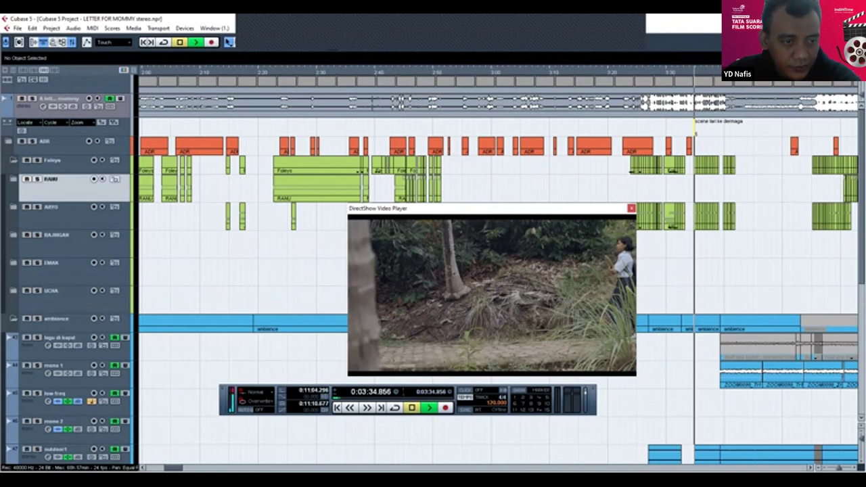
key(space)
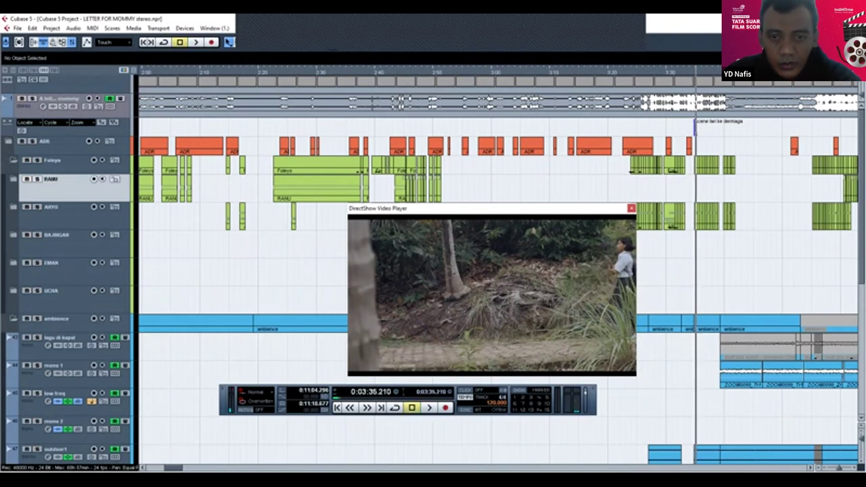
Play the lead-in and the "scene lari ke dermaga" scene from about 3:24 to 3:50 with no folders soloed.
scroll(433, 271, down, 6)
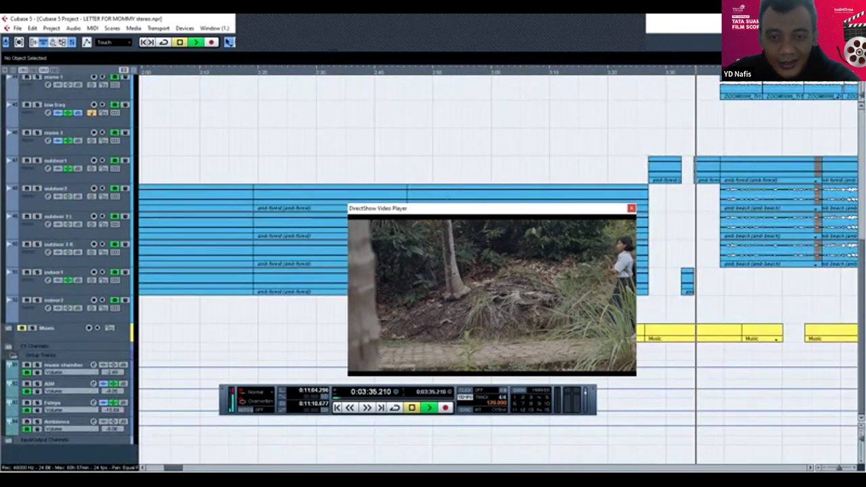
key(space)
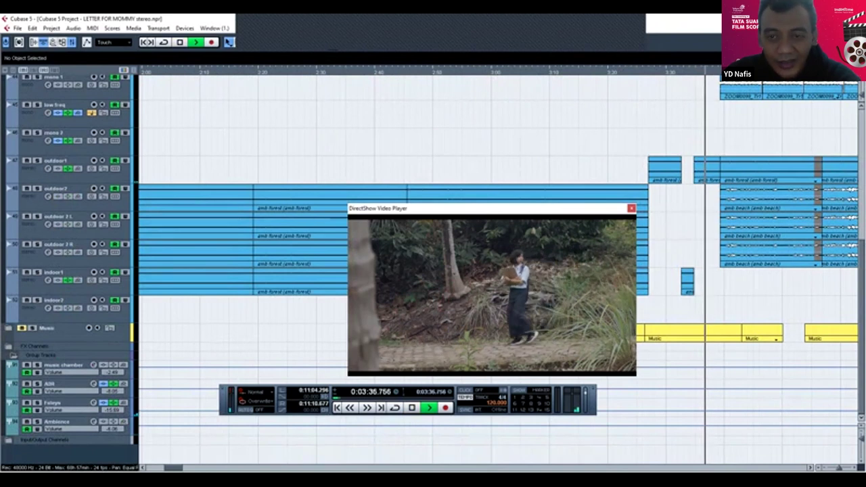
key(space)
click(633, 72)
key(space)
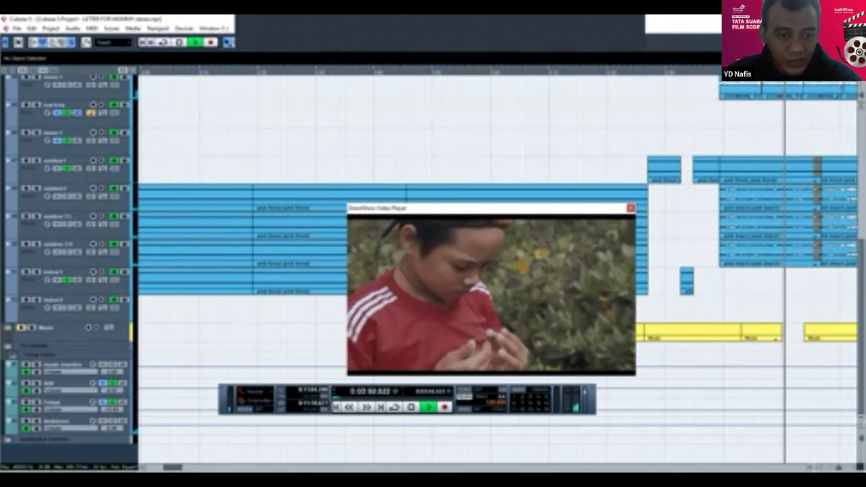
key(space)
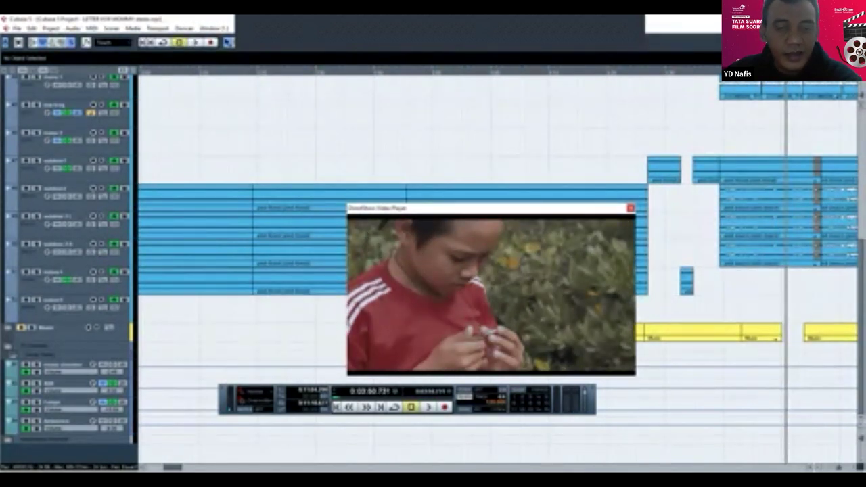
Play the boat and pier scene from about 4:17 to just past 5:00, pausing once near 4:47.
scroll(498, 271, right, 10)
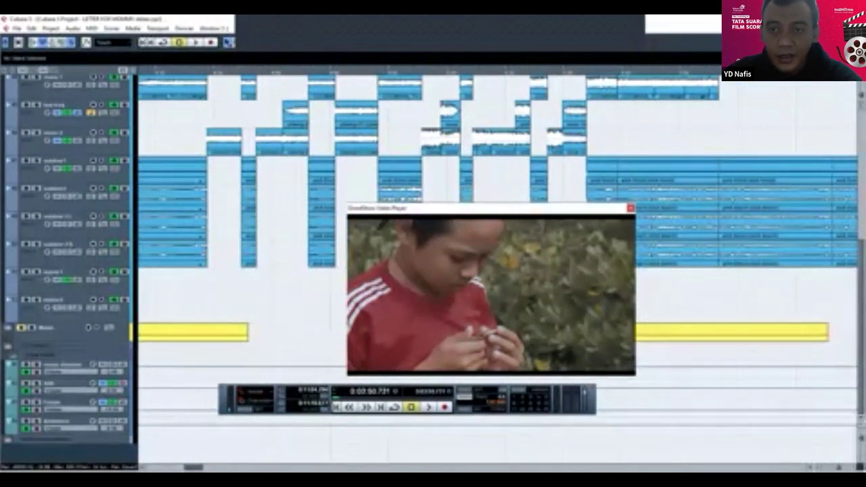
scroll(498, 271, left, 2)
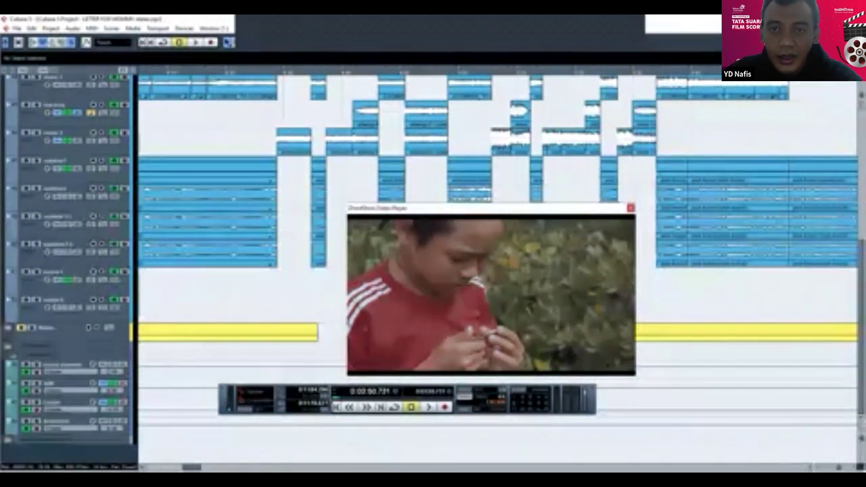
scroll(497, 271, up, 5)
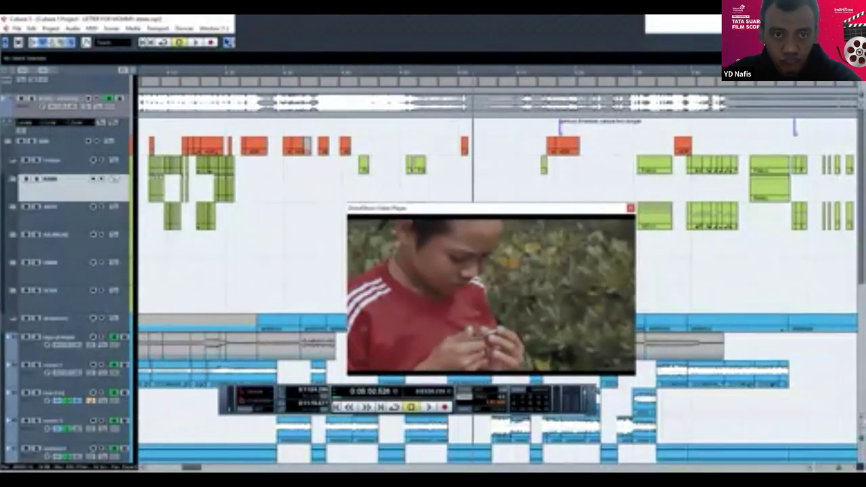
click(349, 71)
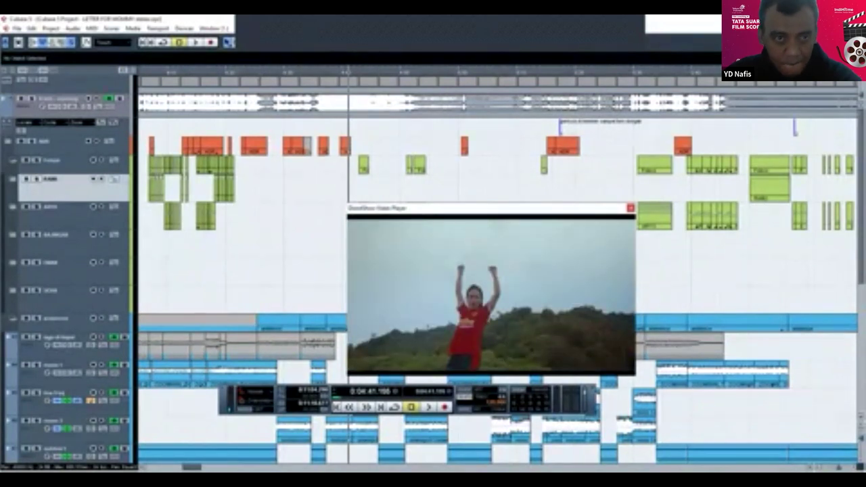
click(208, 72)
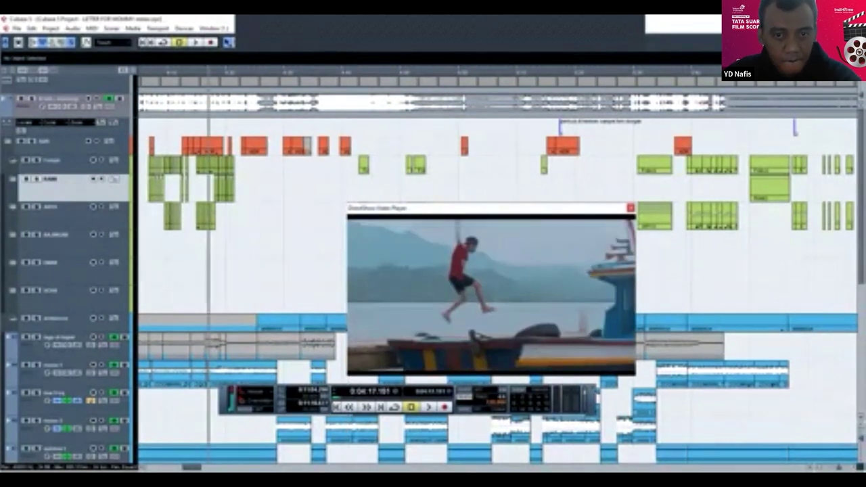
key(space)
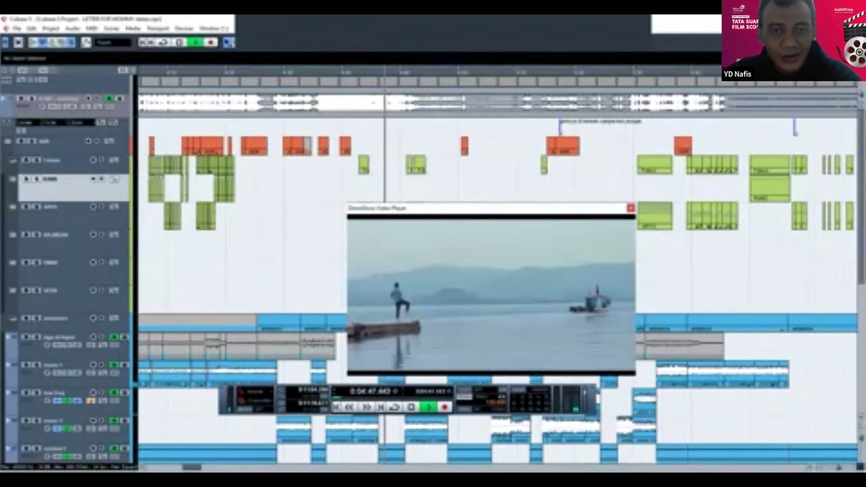
key(space)
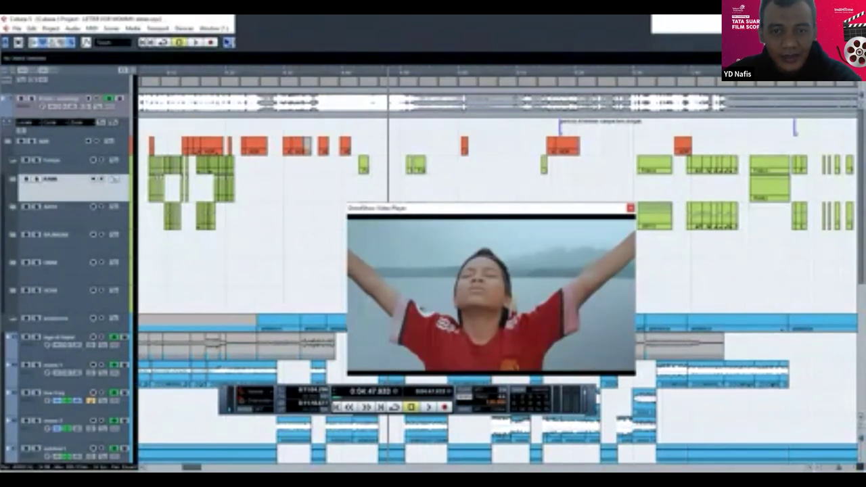
key(space)
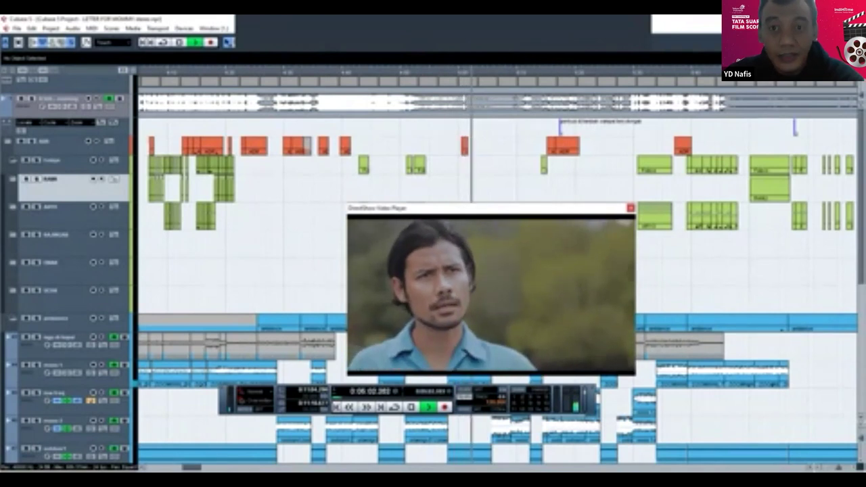
key(space)
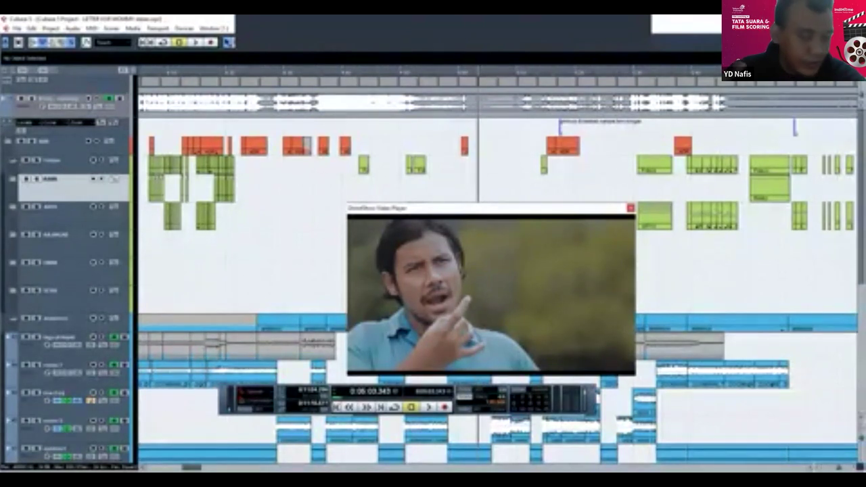
Examine the Foleys and ambience clips of the pier scene and set the playback position back to about 4:30.
click(342, 71)
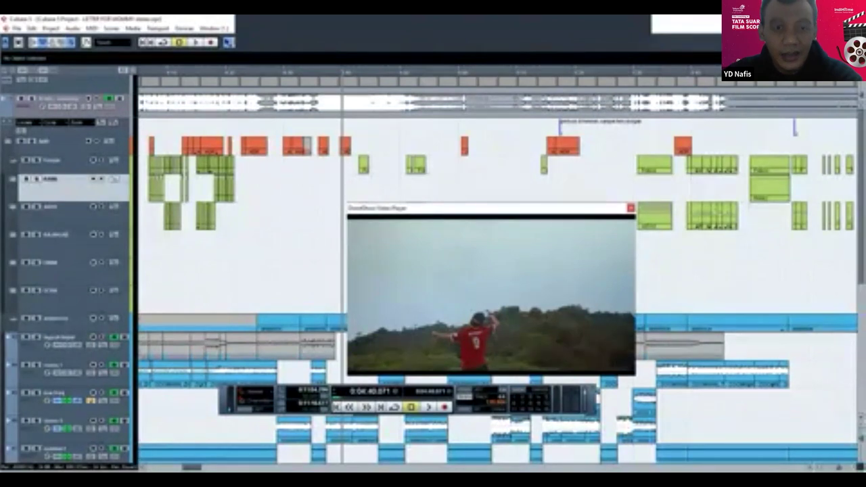
scroll(493, 271, down, 3)
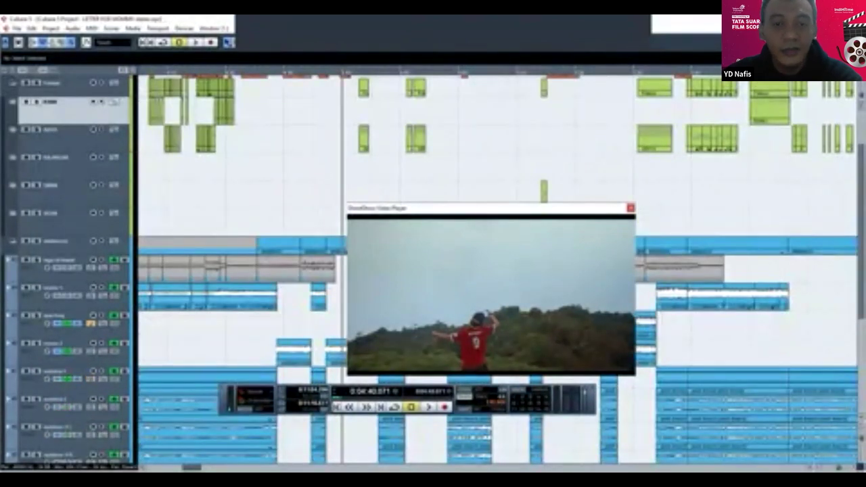
scroll(494, 271, up, 3)
scroll(494, 270, down, 3)
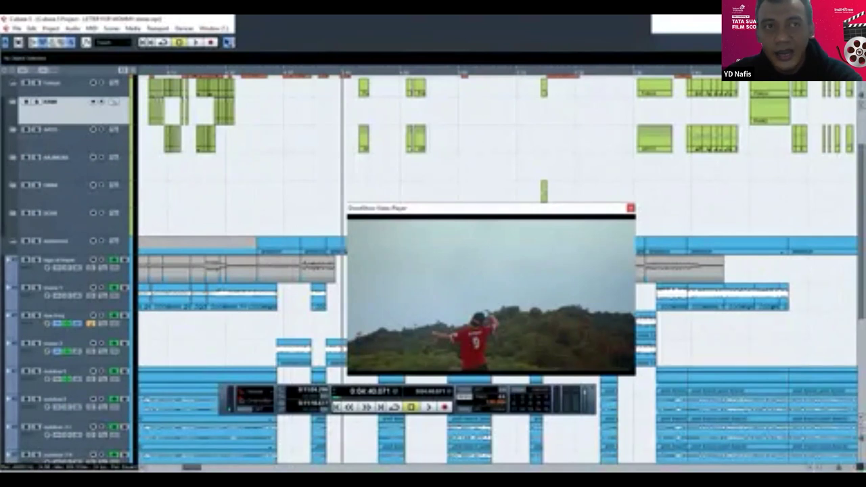
click(281, 71)
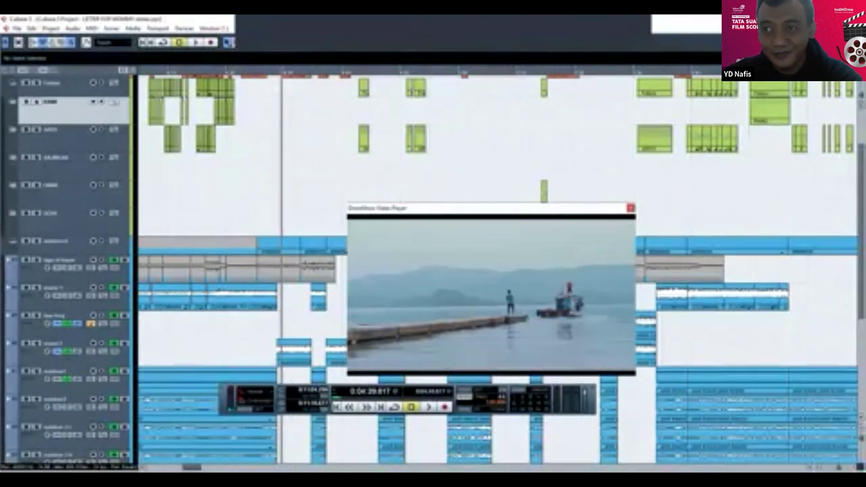